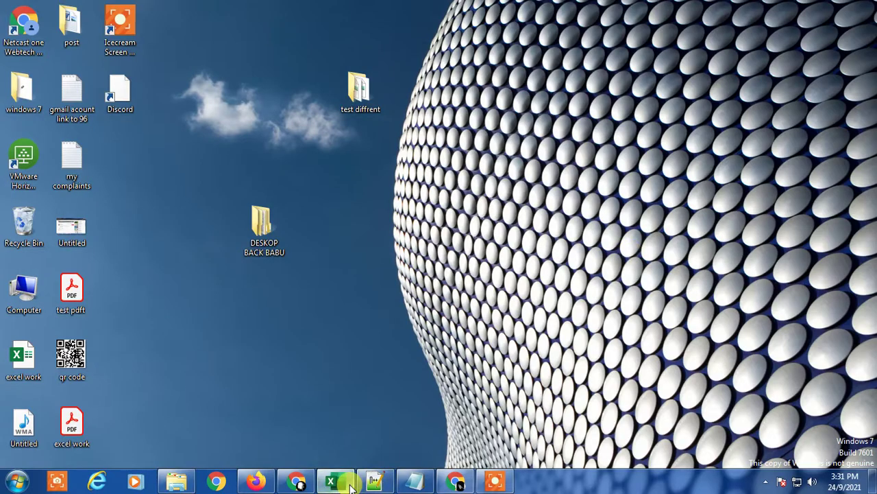
- Restore the Book1 workbook and select the table A1:C4, then the Stock header and Apple
{"action": "left_click", "coordinate": [330, 482]}
{"action": "left_click", "coordinate": [375, 234]}
{"action": "left_click_drag", "start_coordinate": [59, 174], "coordinate": [315, 267]}
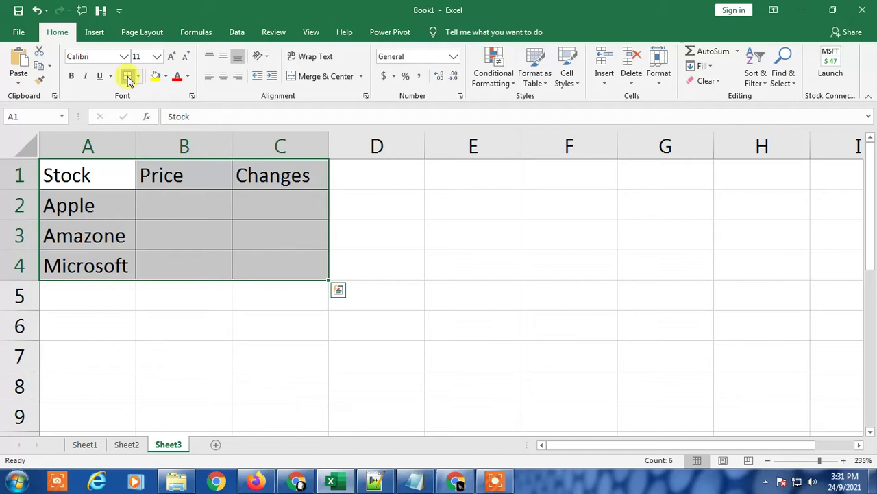
{"action": "left_click", "coordinate": [88, 194]}
{"action": "left_click", "coordinate": [73, 174]}
{"action": "key", "text": "Down"}
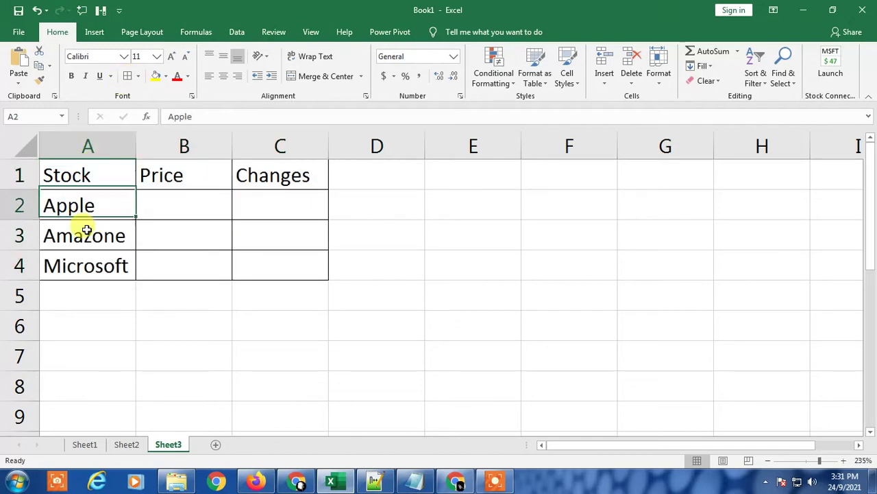
- Look over the Amazone and Microsoft names and the empty Price and Changes cells
{"action": "left_click", "coordinate": [88, 233]}
{"action": "left_click", "coordinate": [95, 271]}
{"action": "left_click", "coordinate": [175, 179]}
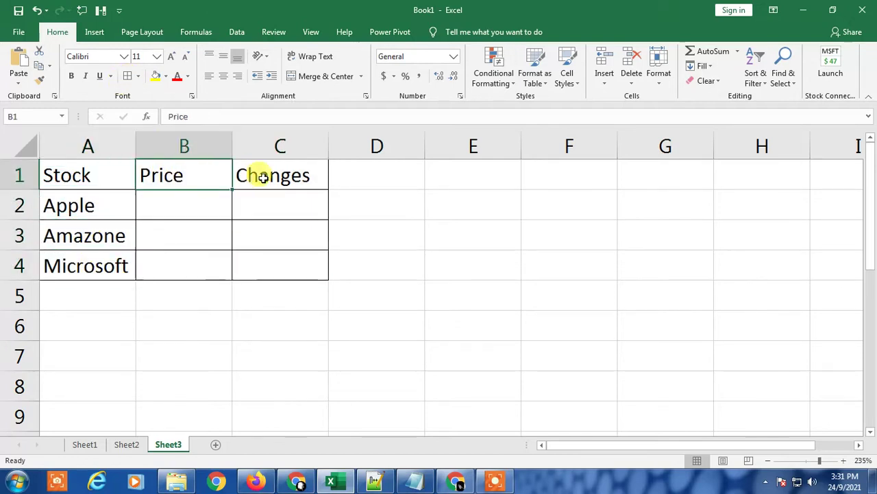
{"action": "left_click", "coordinate": [264, 178]}
{"action": "left_click", "coordinate": [272, 203]}
{"action": "left_click", "coordinate": [174, 209]}
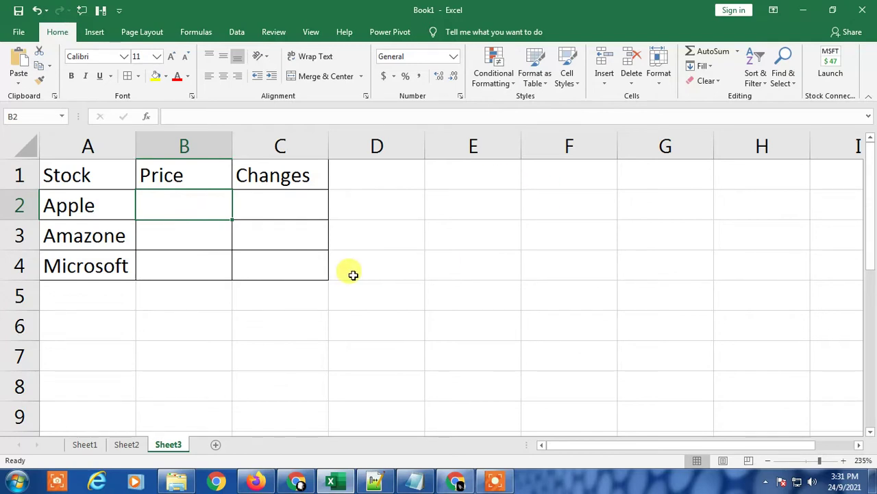
{"action": "left_click", "coordinate": [268, 220]}
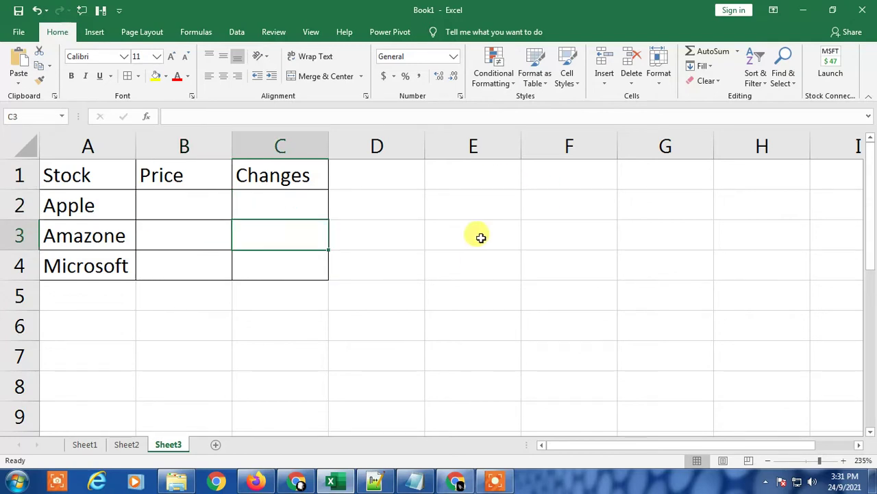
{"action": "left_click", "coordinate": [122, 199]}
{"action": "left_click", "coordinate": [127, 180]}
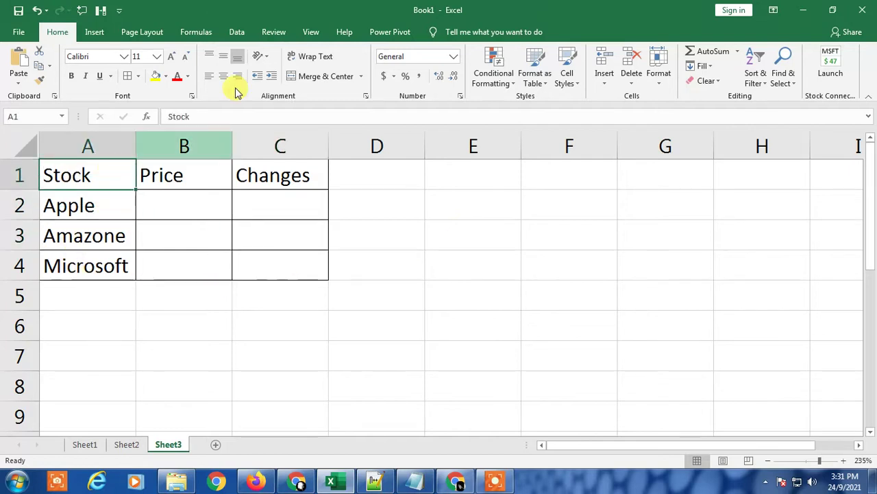
- Show the Data tab, then select the stock names A2:A4 and the whole table A1:C4
{"action": "left_click", "coordinate": [237, 32]}
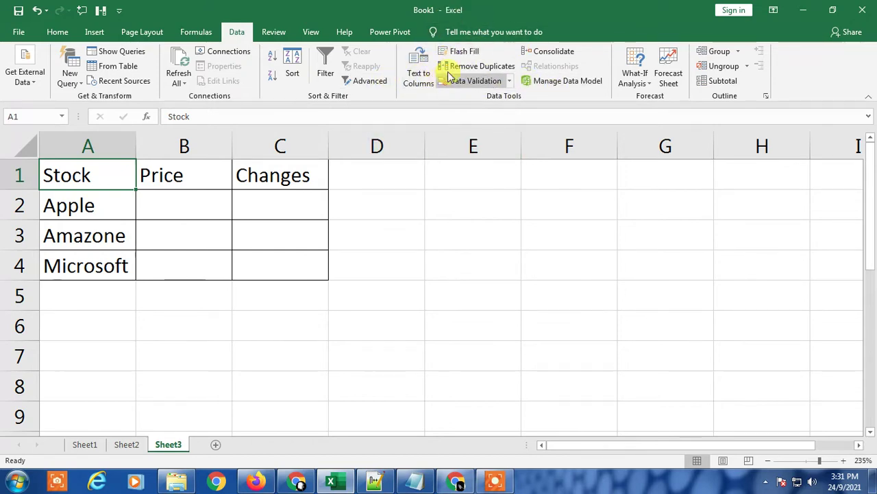
{"action": "left_click", "coordinate": [89, 205]}
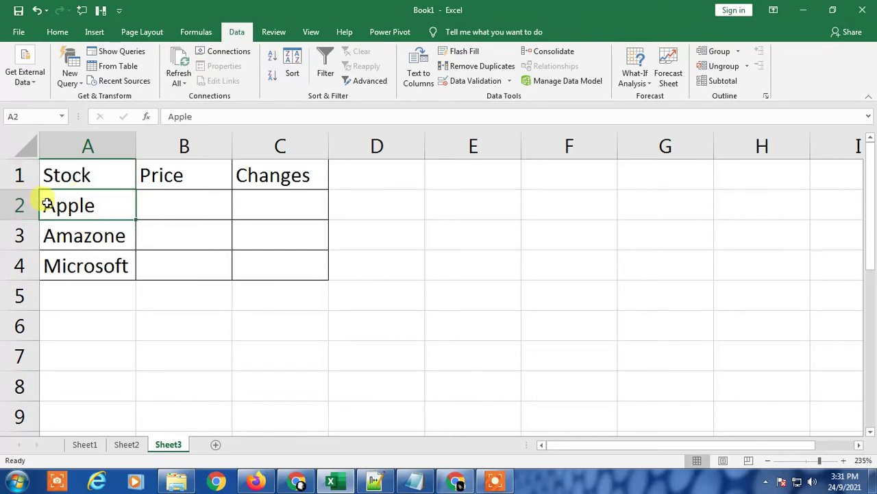
{"action": "left_click", "coordinate": [72, 236]}
{"action": "left_click", "coordinate": [89, 271]}
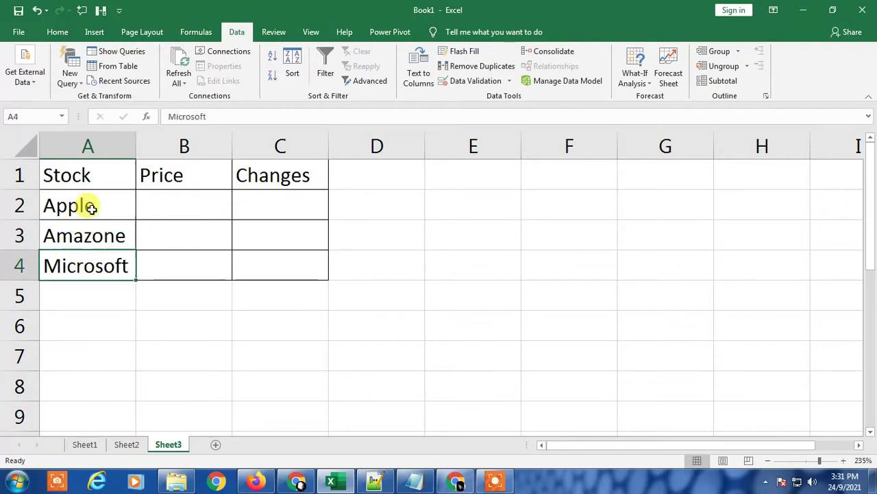
{"action": "left_click_drag", "start_coordinate": [91, 207], "coordinate": [80, 266]}
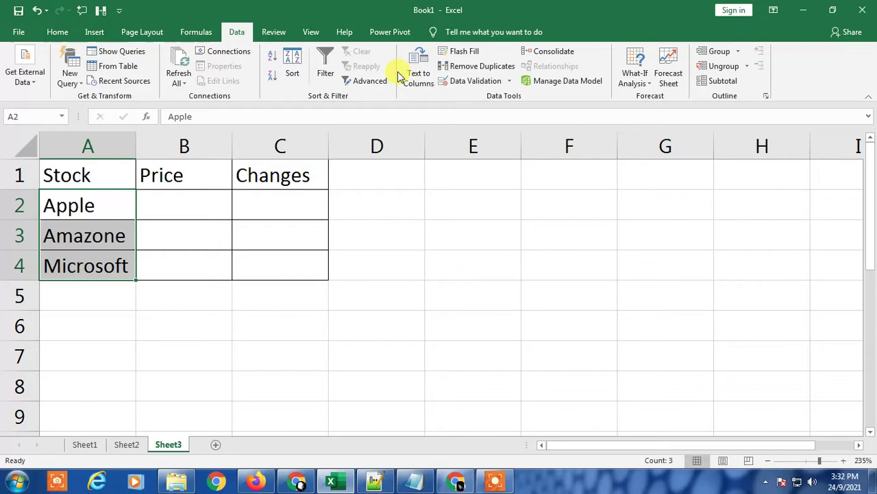
{"action": "left_click", "coordinate": [455, 261]}
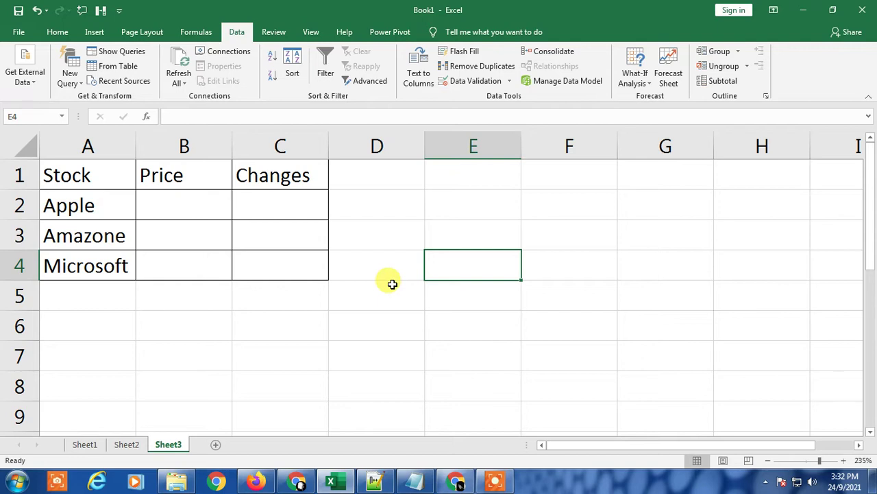
{"action": "left_click", "coordinate": [108, 235]}
{"action": "left_click_drag", "start_coordinate": [49, 172], "coordinate": [316, 277]}
{"action": "left_click", "coordinate": [478, 226]}
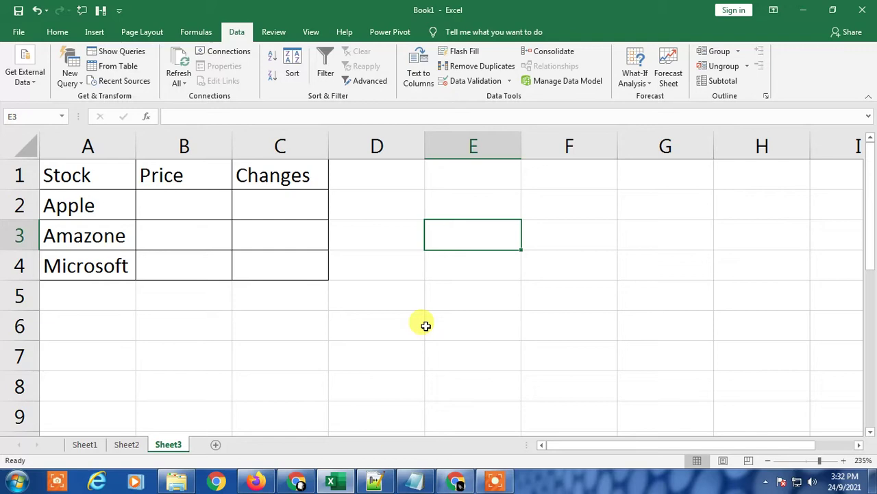
- Check the Stock, Price and Changes headers, ending on Apple's price cell B2
{"action": "left_click", "coordinate": [48, 213]}
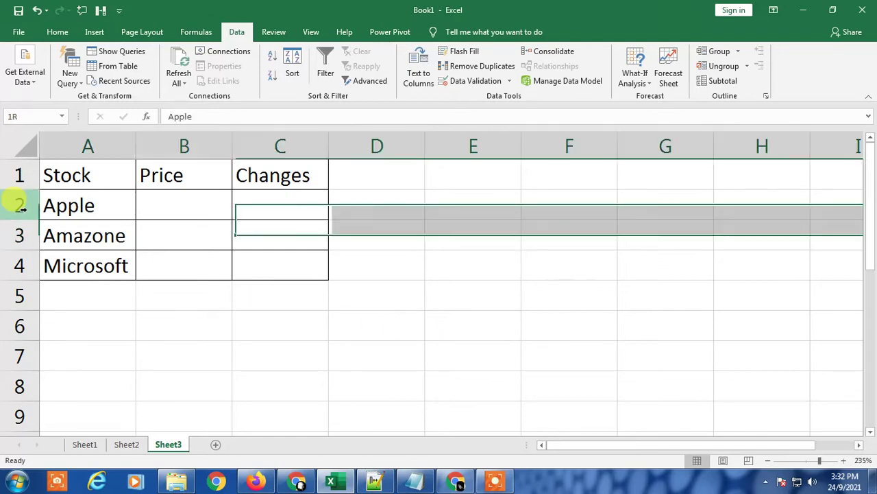
{"action": "left_click", "coordinate": [82, 172]}
{"action": "left_click", "coordinate": [151, 172]}
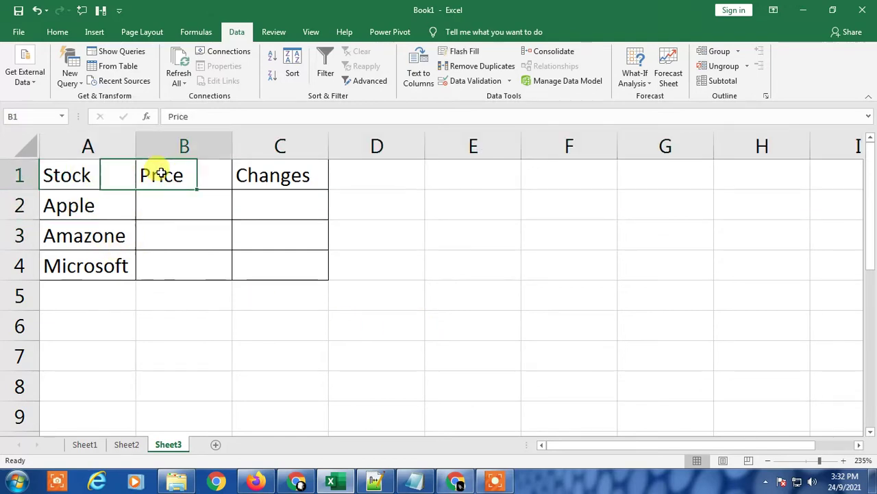
{"action": "left_click", "coordinate": [273, 173]}
{"action": "left_click", "coordinate": [102, 204]}
{"action": "left_click", "coordinate": [172, 202]}
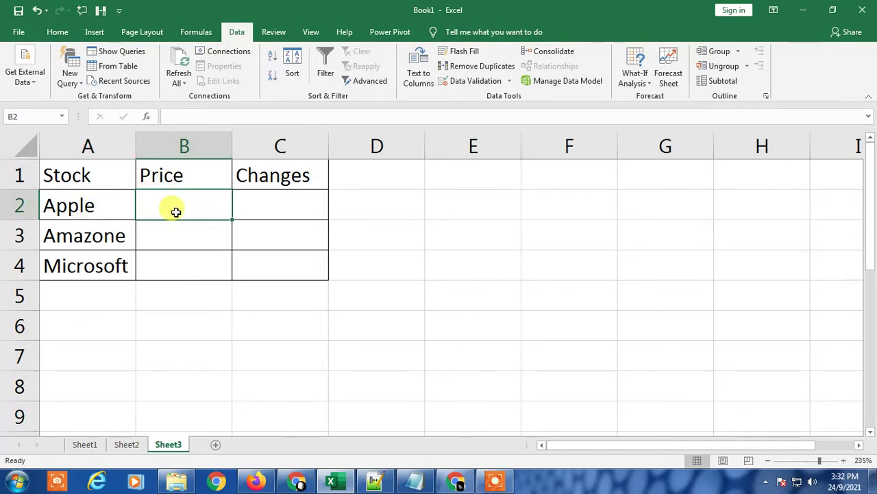
{"action": "left_click", "coordinate": [283, 211]}
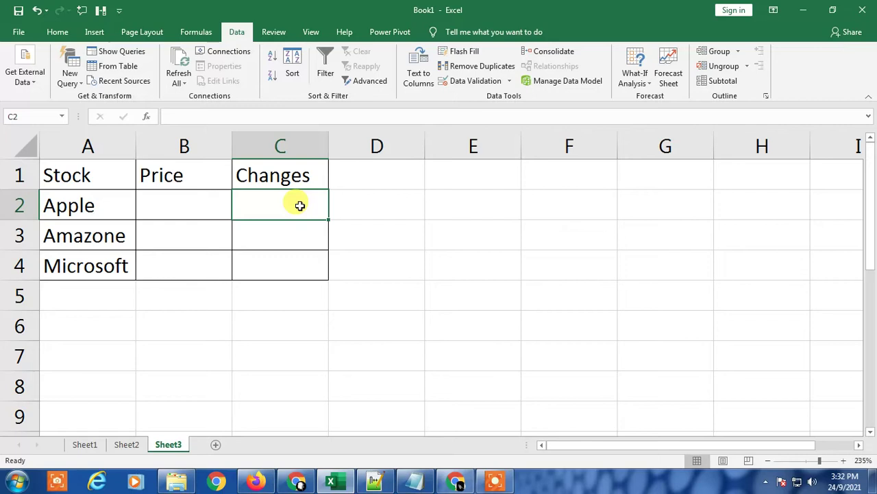
{"action": "left_click", "coordinate": [184, 210]}
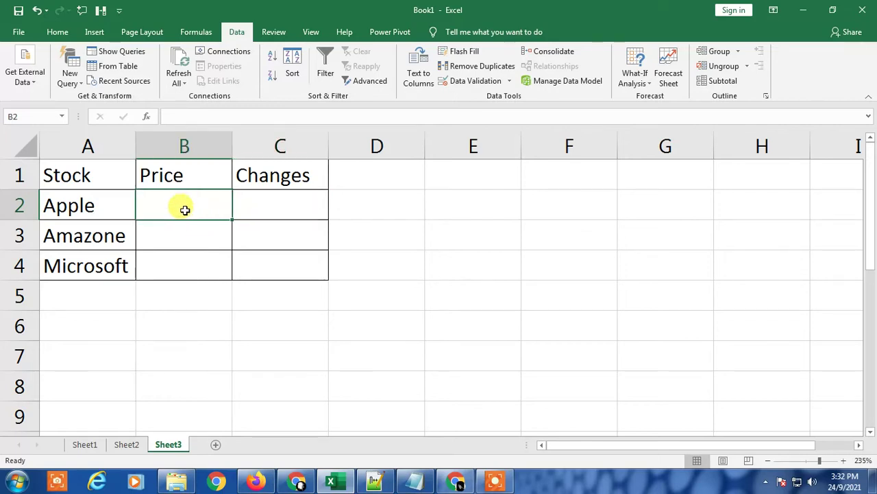
- Search the Office Add-ins store for 'stock' to find Stock Connector, then close the store
{"action": "left_click", "coordinate": [93, 32]}
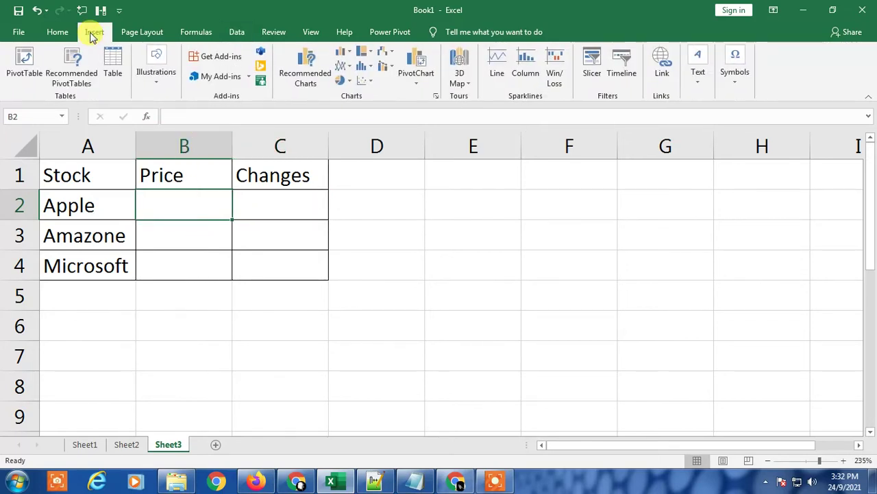
{"action": "left_click", "coordinate": [198, 78]}
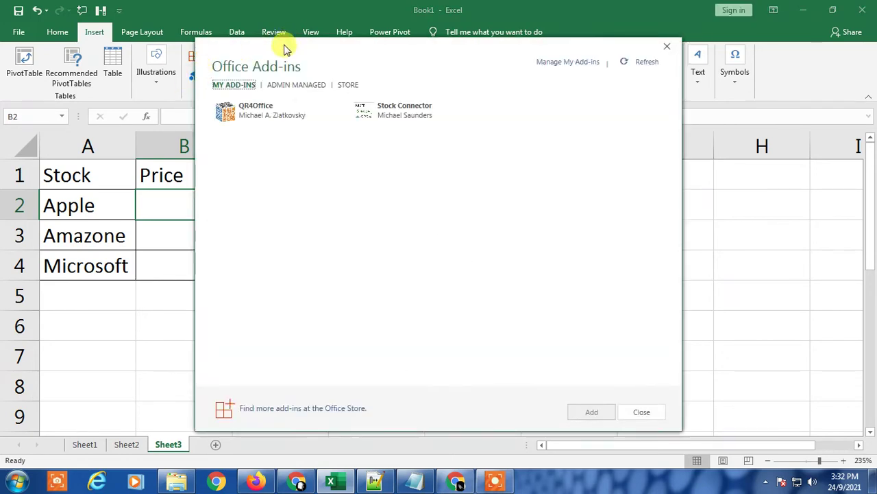
{"action": "left_click", "coordinate": [466, 92]}
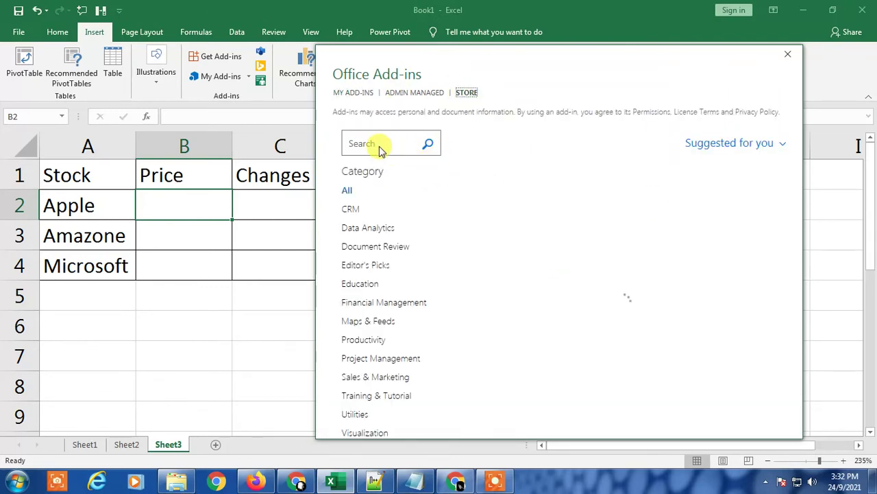
{"action": "left_click", "coordinate": [379, 143]}
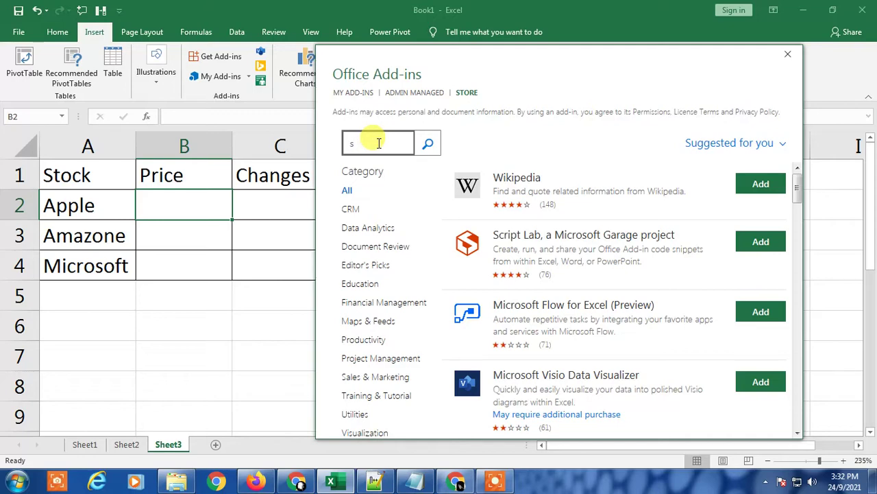
{"action": "type", "text": "stock"}
{"action": "key", "text": "Return"}
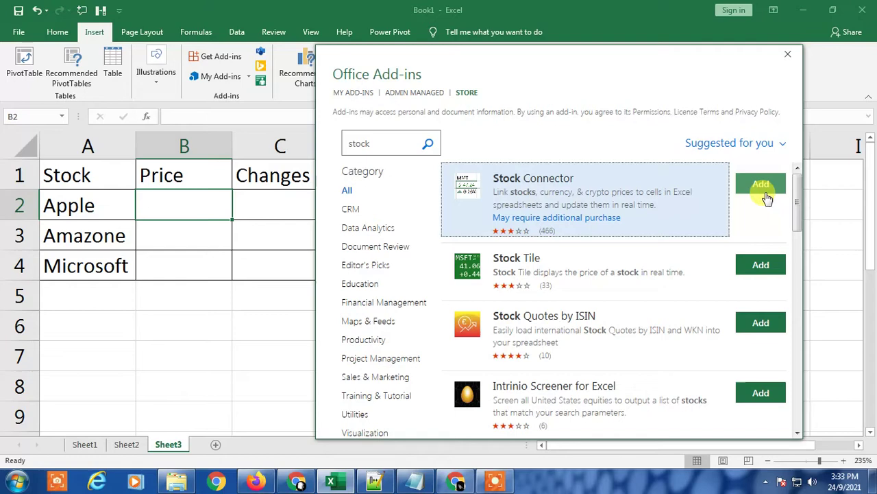
{"action": "left_click", "coordinate": [792, 56]}
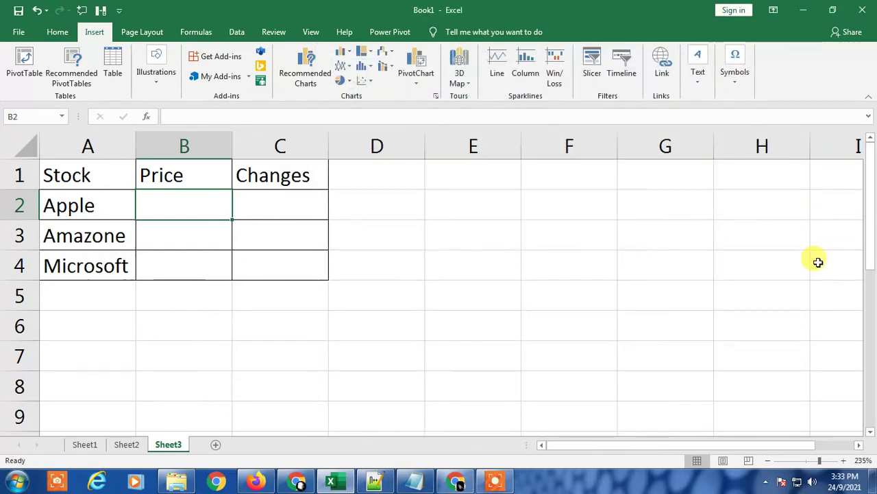
- Launch the Stock Connector pane from the Home tab, which links AAPL and AMZN
{"action": "left_click", "coordinate": [216, 83]}
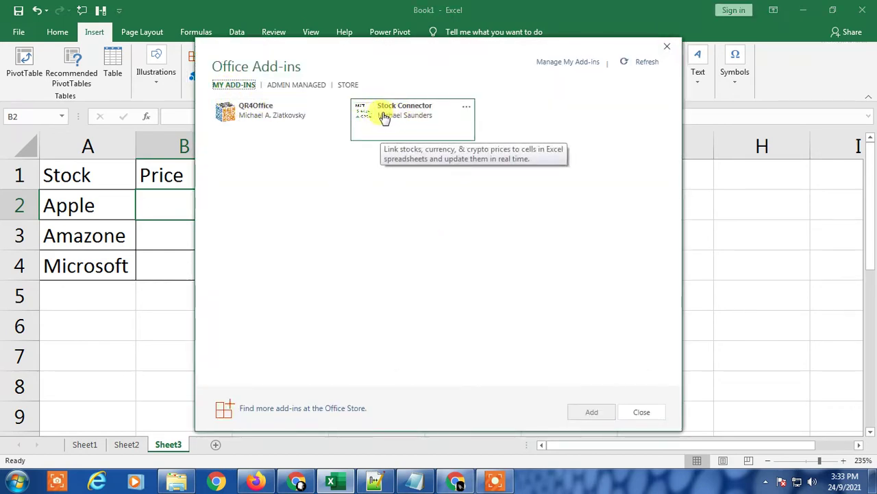
{"action": "left_click", "coordinate": [667, 46]}
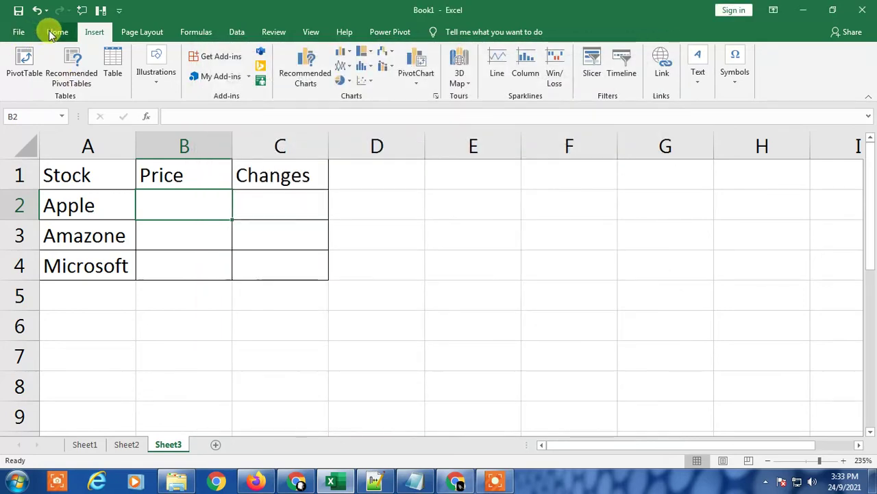
{"action": "left_click", "coordinate": [52, 34]}
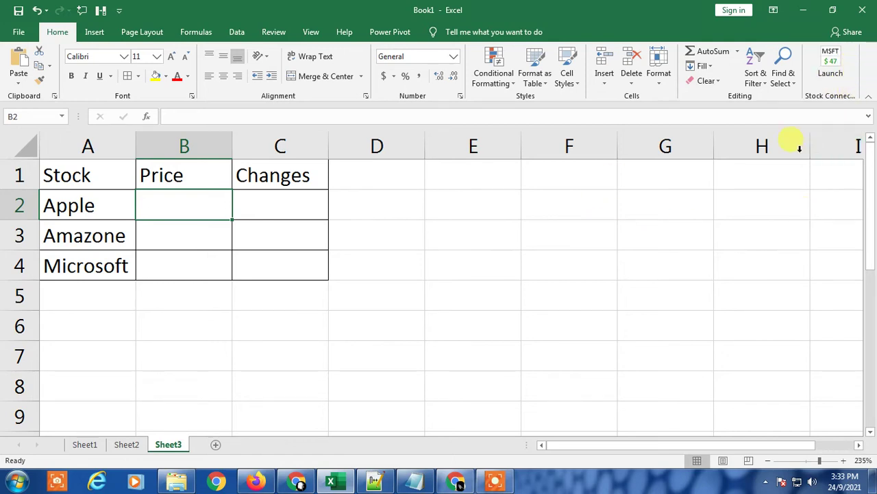
{"action": "left_click", "coordinate": [831, 68]}
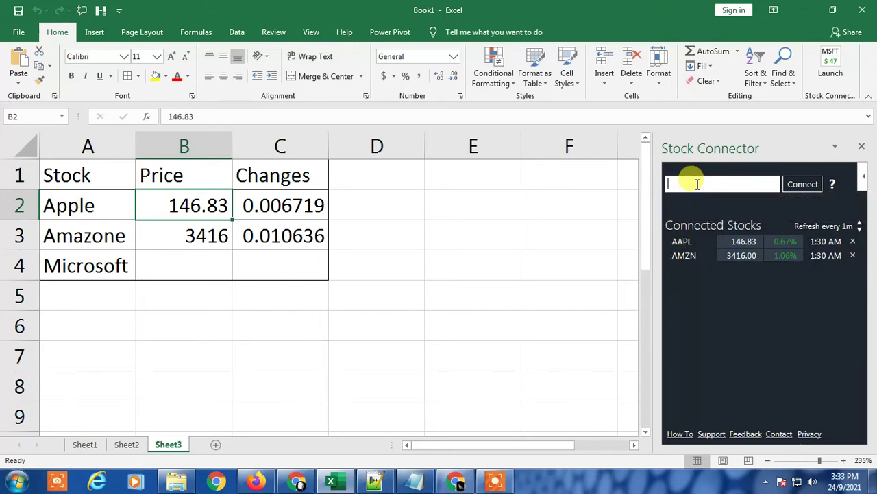
- Remove the AAPL and AMZN connections and clear Amazone's price 3416 and change value
{"action": "left_click", "coordinate": [853, 242]}
{"action": "left_click", "coordinate": [853, 241]}
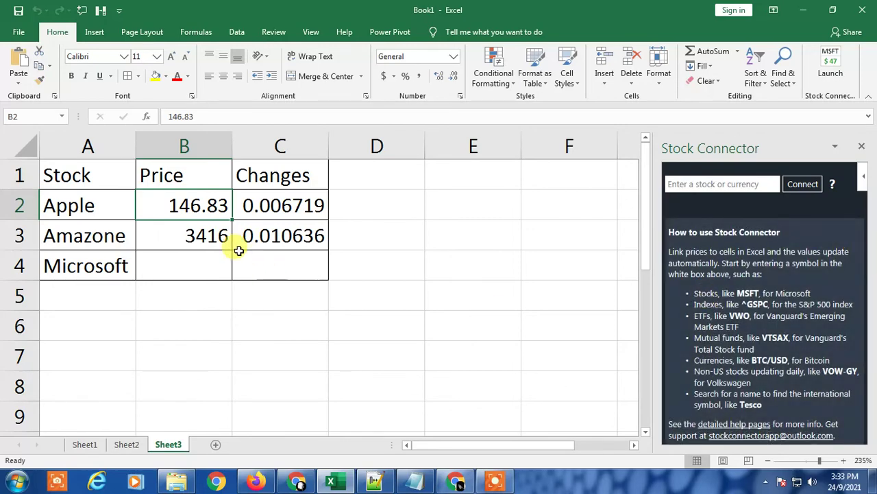
{"action": "left_click", "coordinate": [189, 237]}
{"action": "key", "text": "Delete"}
{"action": "left_click", "coordinate": [249, 235]}
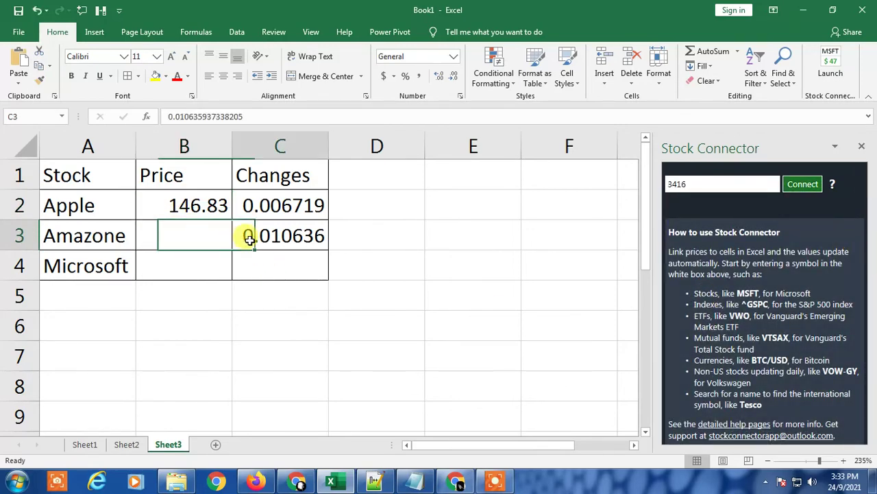
{"action": "key", "text": "Delete"}
- Clear Apple's price and change values in B2 and C2
{"action": "key", "text": "Up"}
{"action": "key", "text": "Delete"}
{"action": "left_click", "coordinate": [190, 209]}
{"action": "key", "text": "Delete"}
{"action": "key", "text": "Down"}
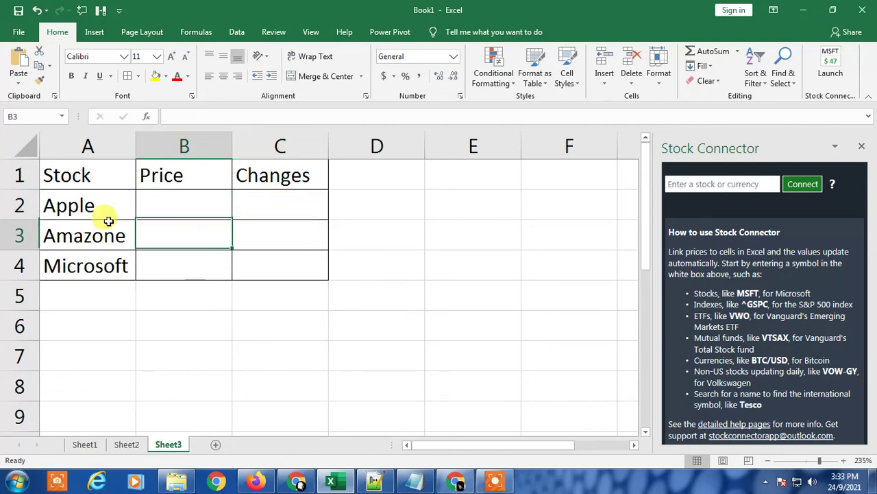
{"action": "left_click", "coordinate": [89, 202]}
{"action": "left_click", "coordinate": [166, 199]}
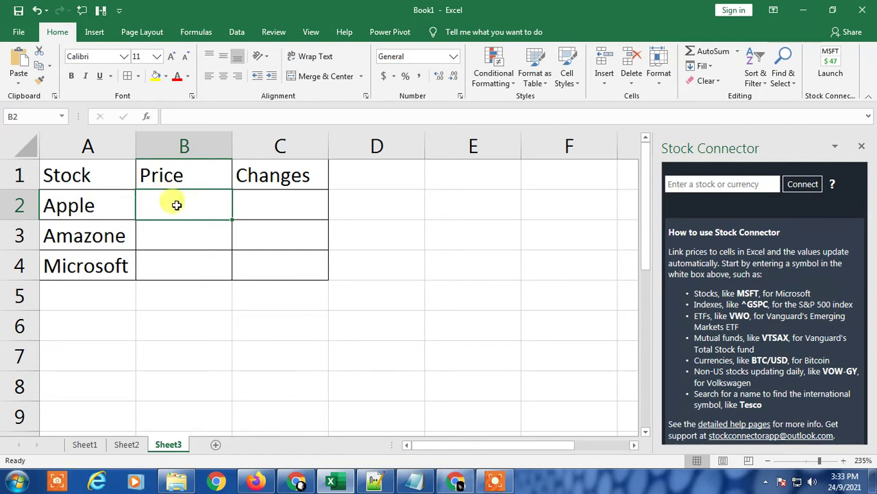
- Connect Apple's stock by searching 'app', placing its price 146.83 in B2
{"action": "left_click", "coordinate": [174, 238]}
{"action": "left_click", "coordinate": [57, 206]}
{"action": "left_click", "coordinate": [184, 209]}
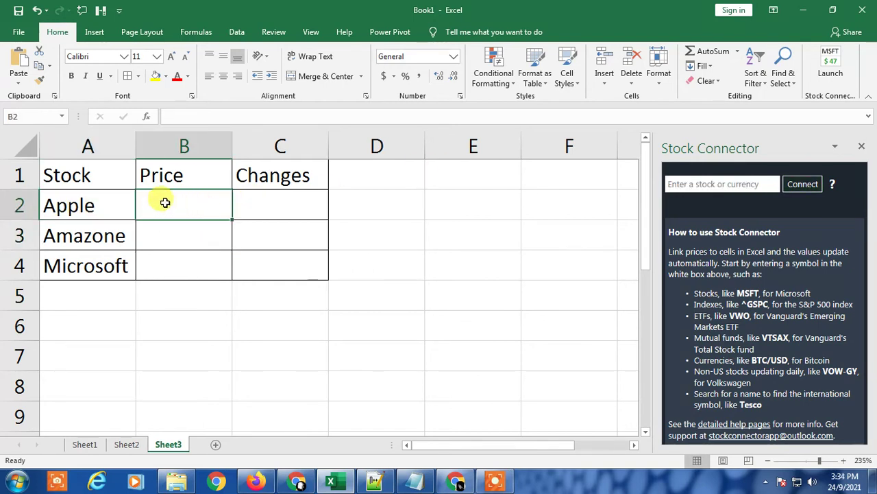
{"action": "left_click", "coordinate": [681, 185]}
{"action": "type", "text": "apple"}
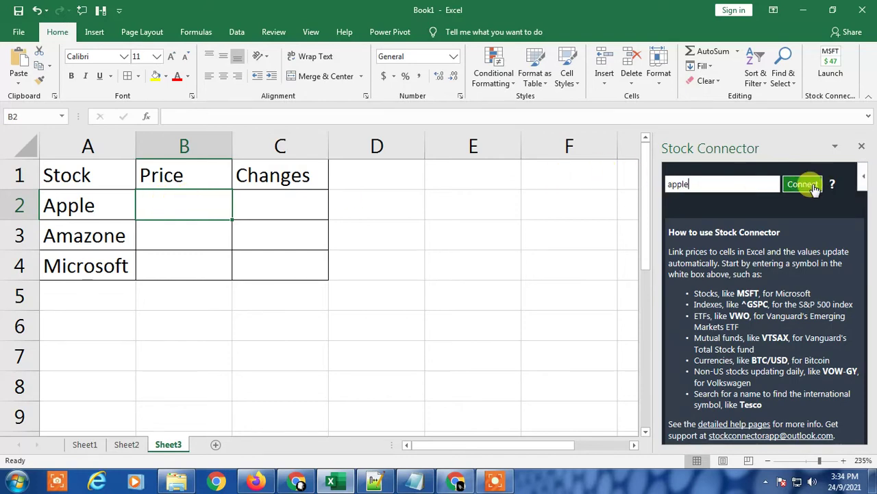
{"action": "left_click", "coordinate": [803, 186]}
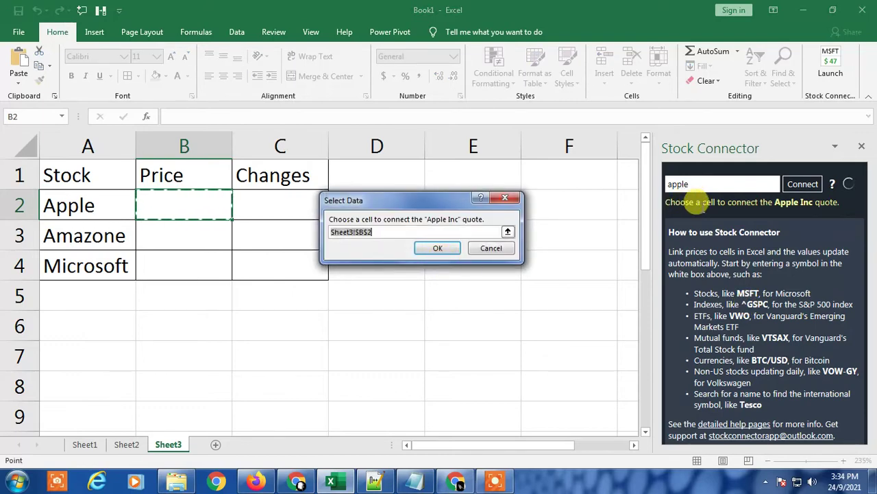
{"action": "left_click", "coordinate": [438, 248]}
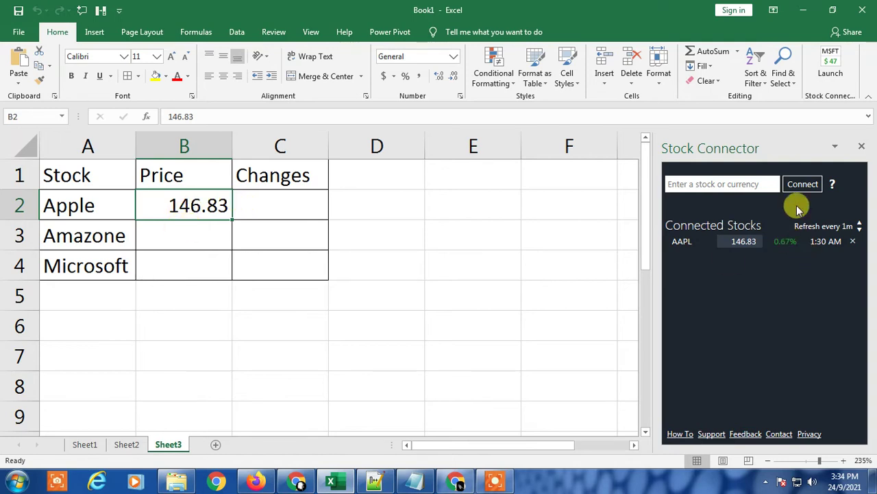
- Search 'microsoft' and link the US-listed MSFT price 299.56 into B4
{"action": "left_click", "coordinate": [728, 182]}
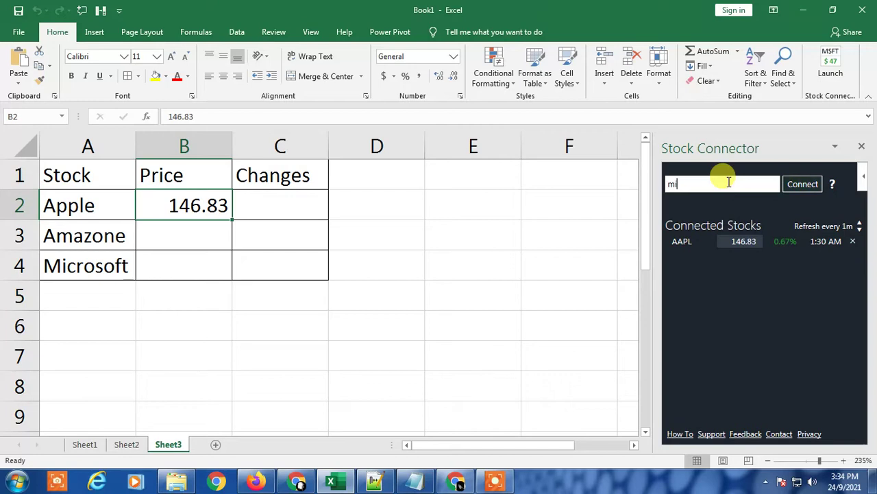
{"action": "type", "text": "microsoft"}
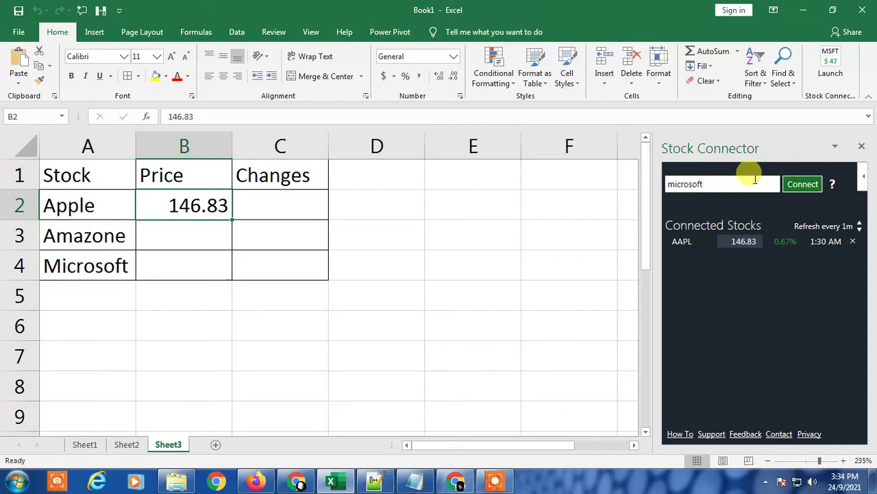
{"action": "left_click", "coordinate": [803, 184]}
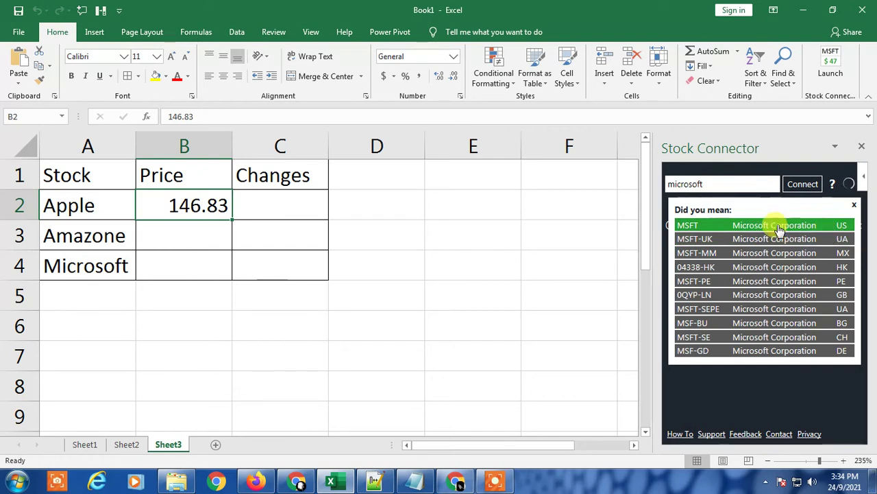
{"action": "left_click", "coordinate": [189, 264]}
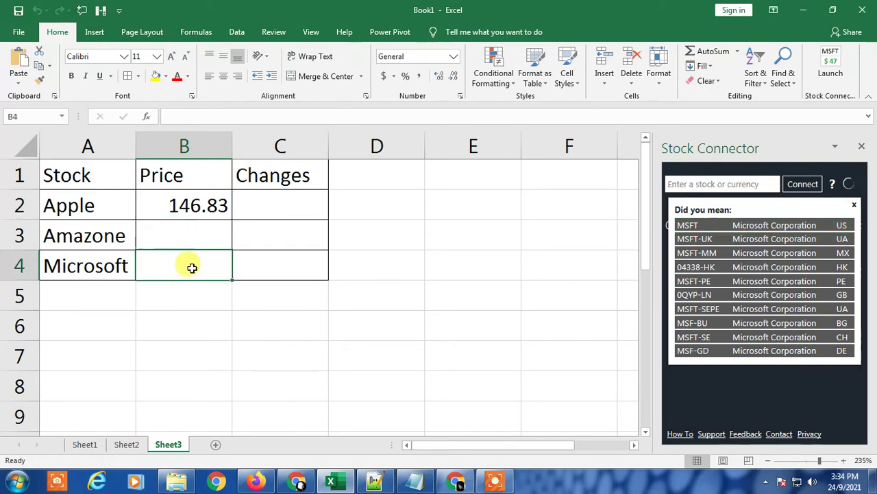
{"action": "left_click", "coordinate": [794, 227]}
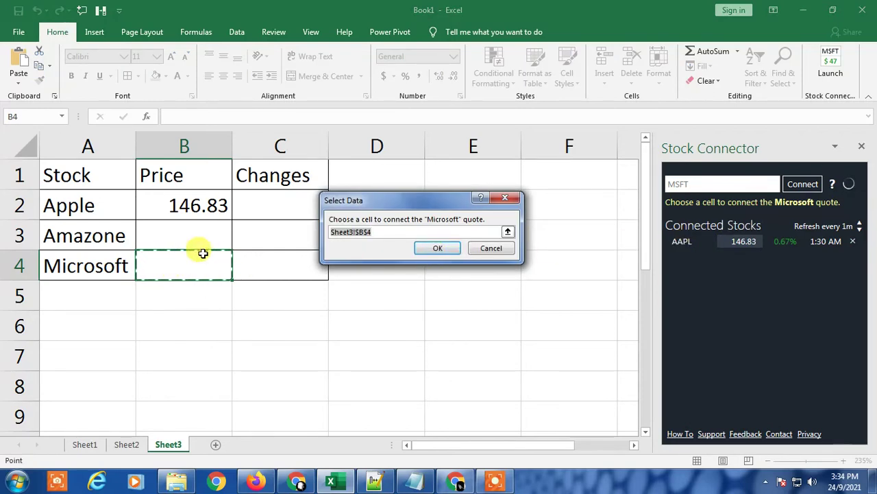
{"action": "left_click", "coordinate": [432, 251]}
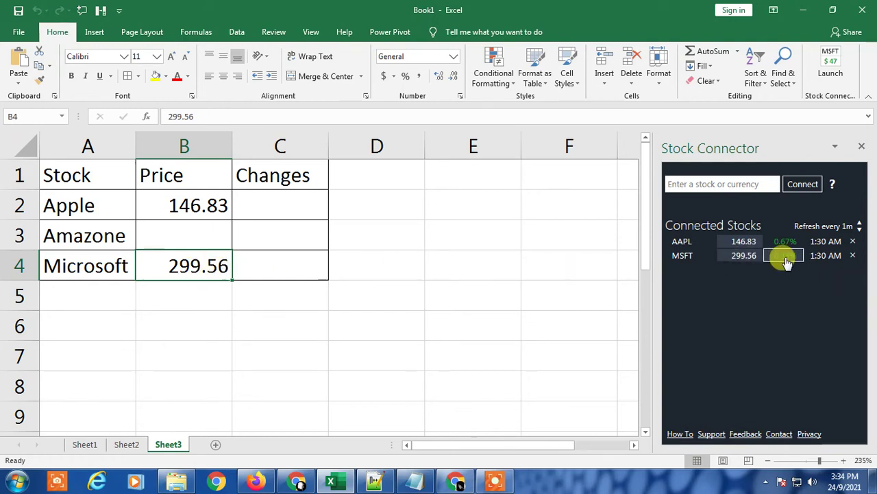
- Link Microsoft's change percentage 0.003282 into C4
{"action": "left_click", "coordinate": [266, 263]}
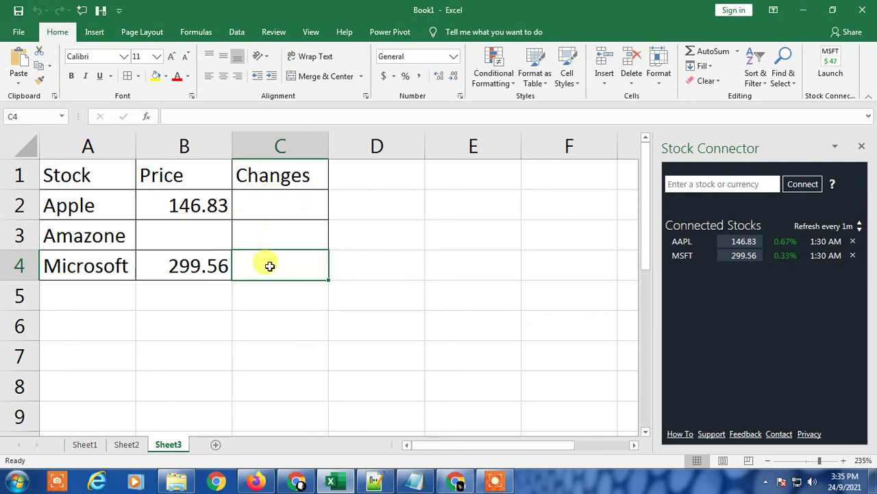
{"action": "left_click", "coordinate": [779, 257]}
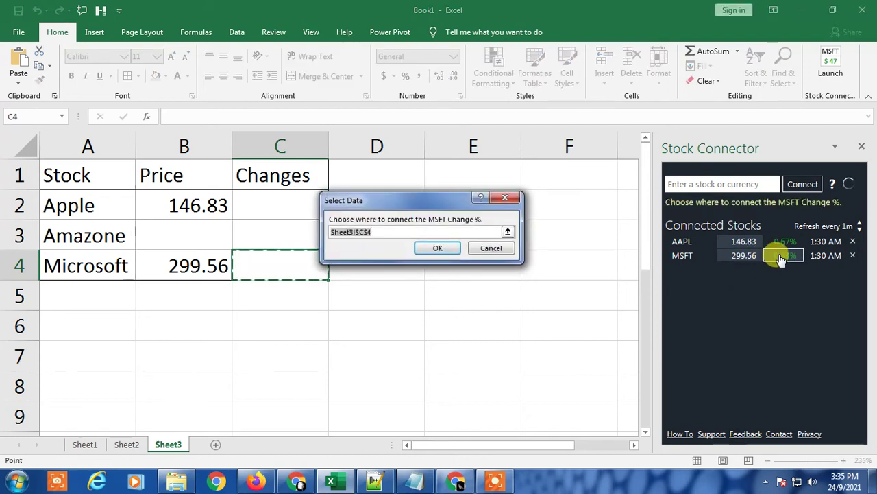
{"action": "left_click", "coordinate": [431, 250]}
- Link Apple's change percentage 0.006719 into C2
{"action": "left_click", "coordinate": [264, 236]}
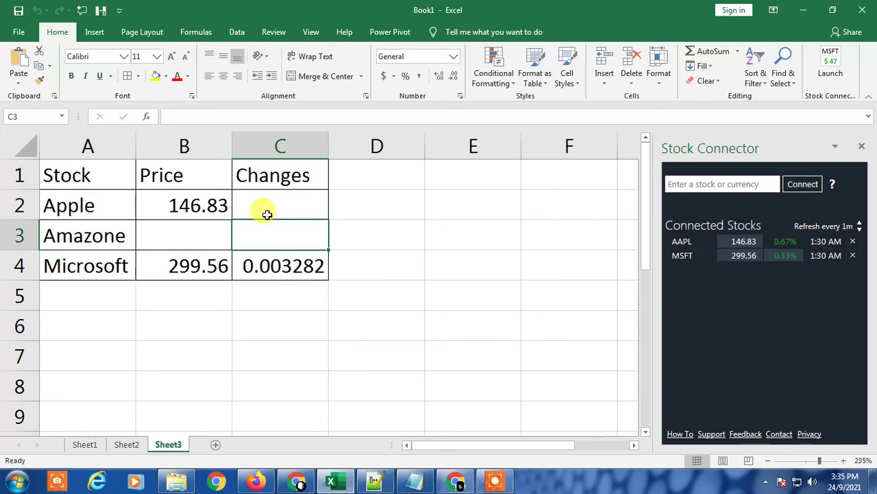
{"action": "left_click", "coordinate": [266, 211]}
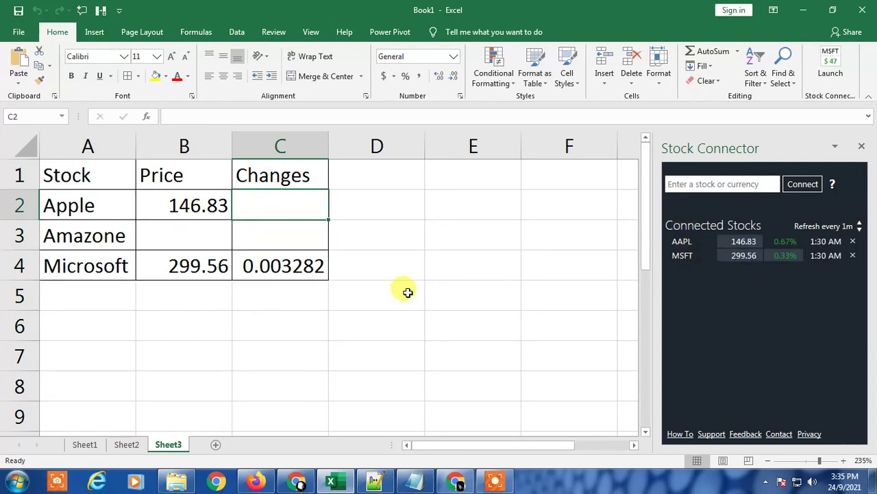
{"action": "left_click", "coordinate": [786, 243]}
{"action": "left_click", "coordinate": [436, 250]}
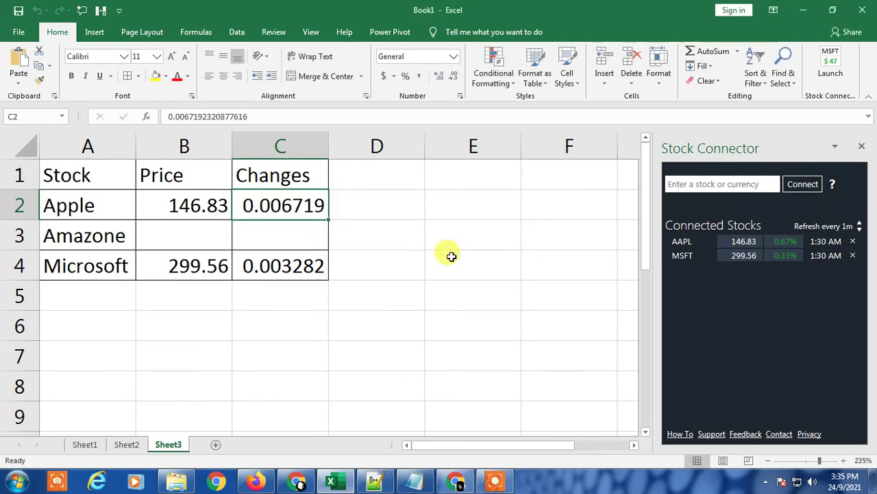
{"action": "left_click", "coordinate": [198, 216]}
- Close the Stock Connector pane after checking the linked values, then minimize Excel with Win+D
{"action": "left_click", "coordinate": [288, 205]}
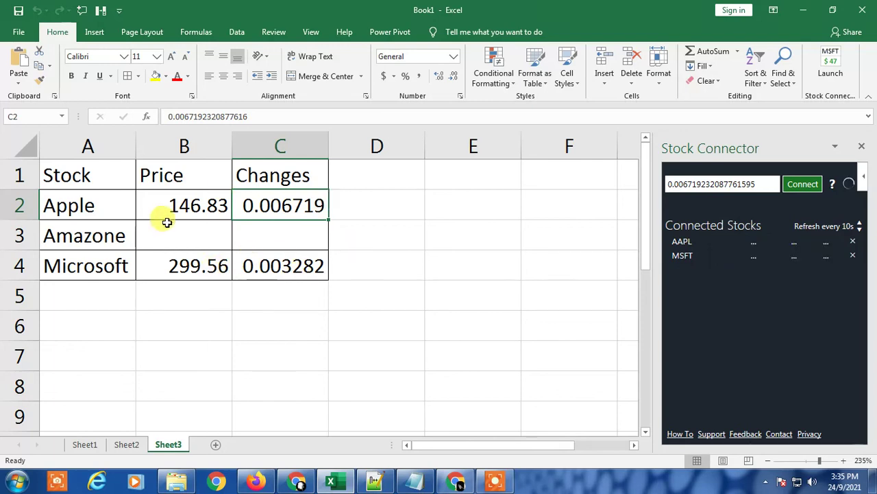
{"action": "left_click", "coordinate": [171, 202]}
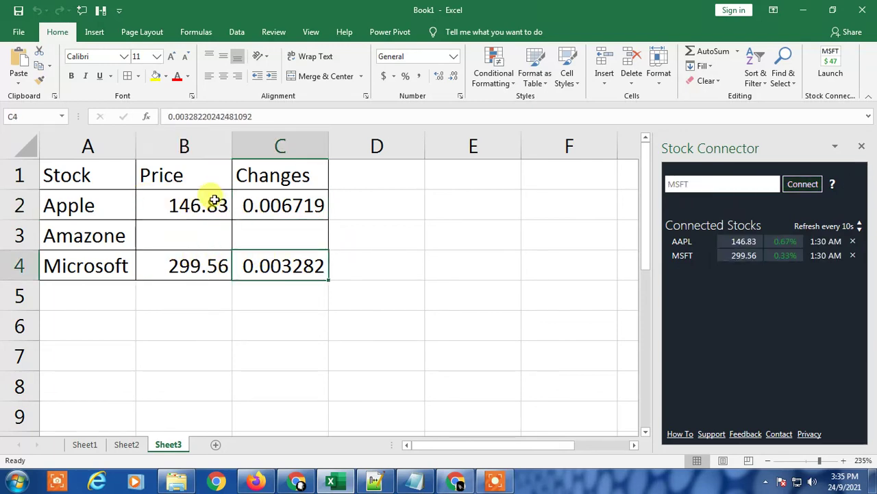
{"action": "left_click", "coordinate": [862, 146]}
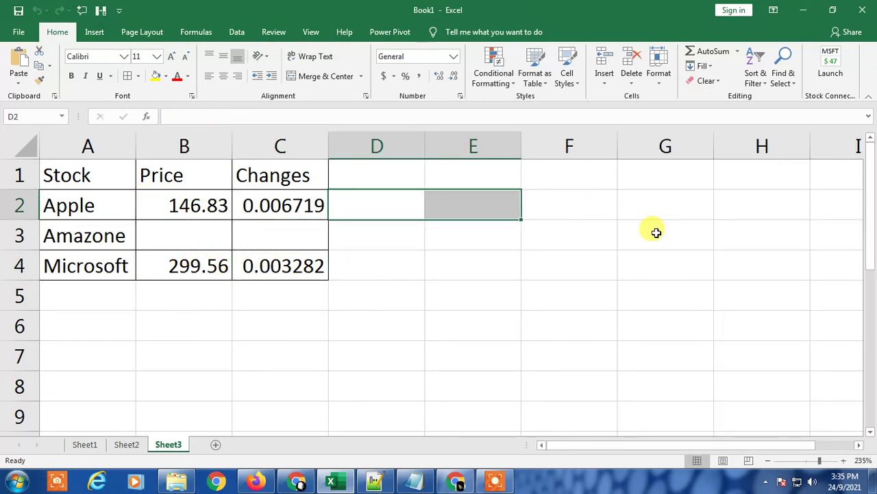
{"action": "left_click", "coordinate": [177, 206]}
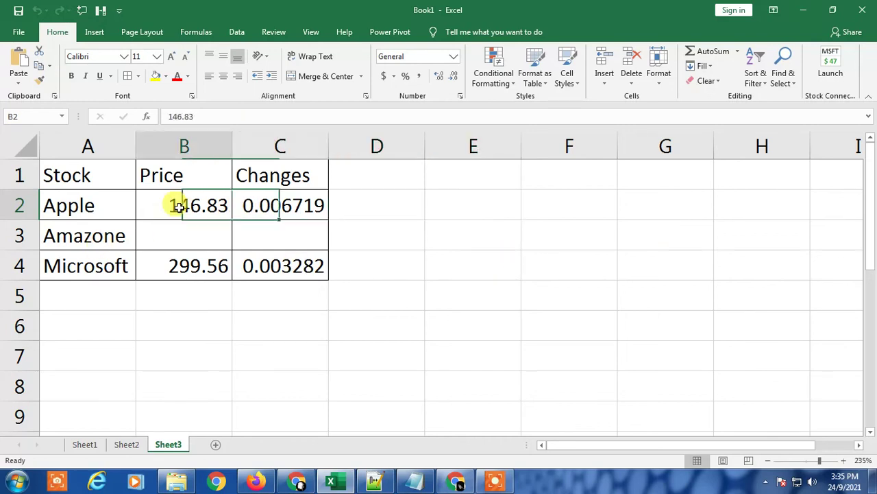
{"action": "left_click", "coordinate": [185, 261]}
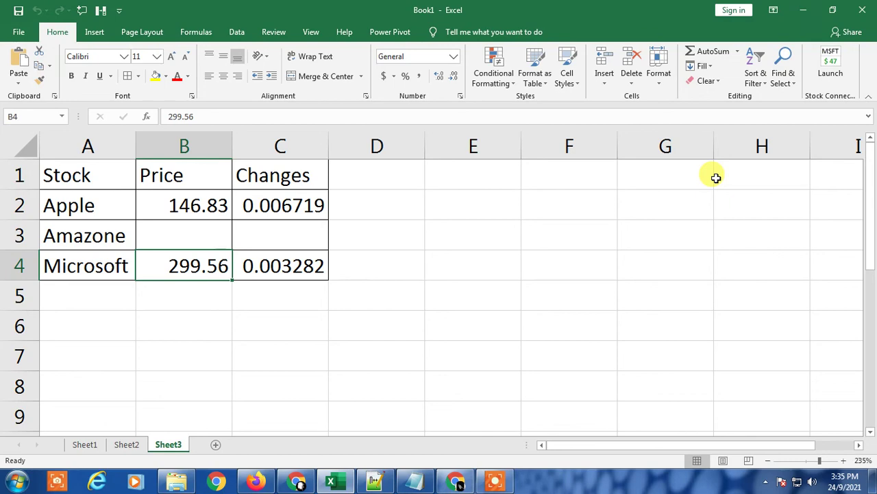
{"action": "key", "text": "super+d"}
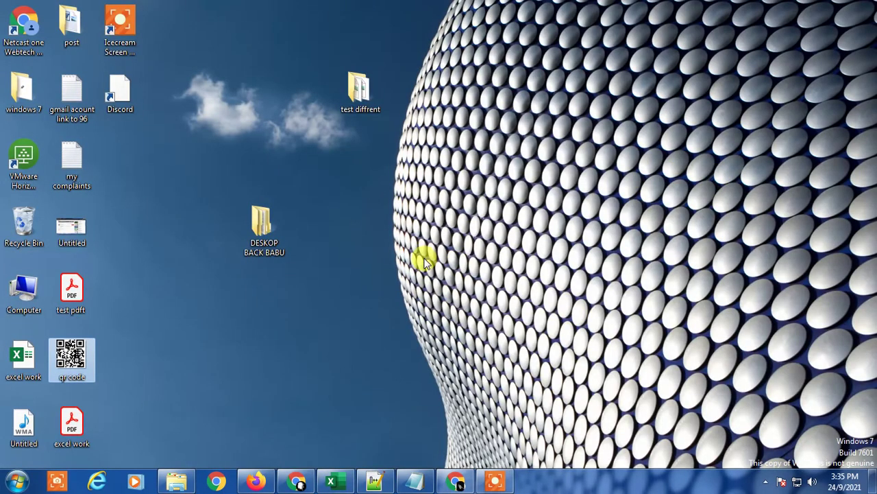